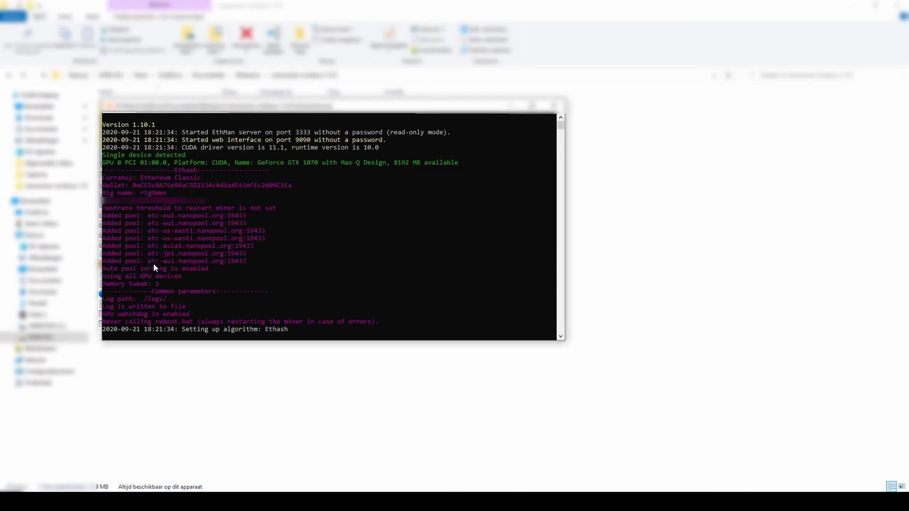
- Maximize the nanominer console to show its Ethereum Classic startup log with the Nanopool pools
left_click(535, 108)
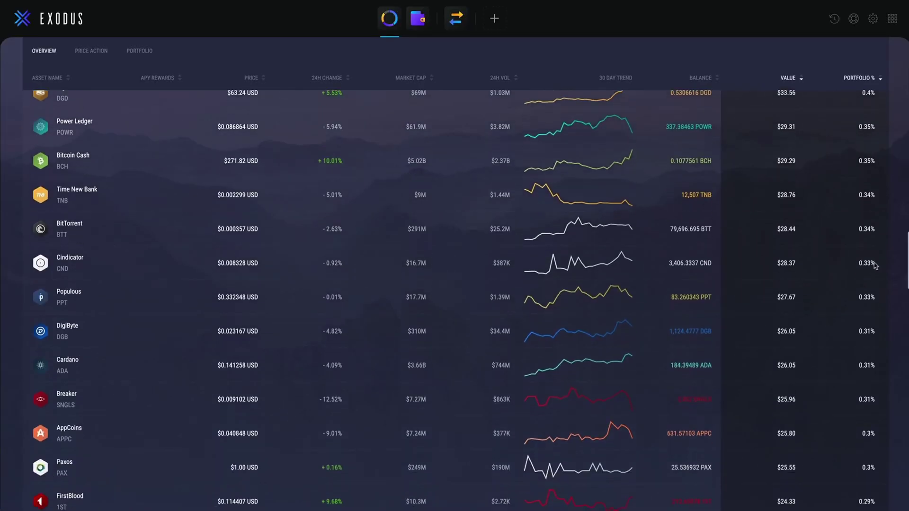
scroll(827, 307, "down", 10)
scroll(827, 307, "down", 5)
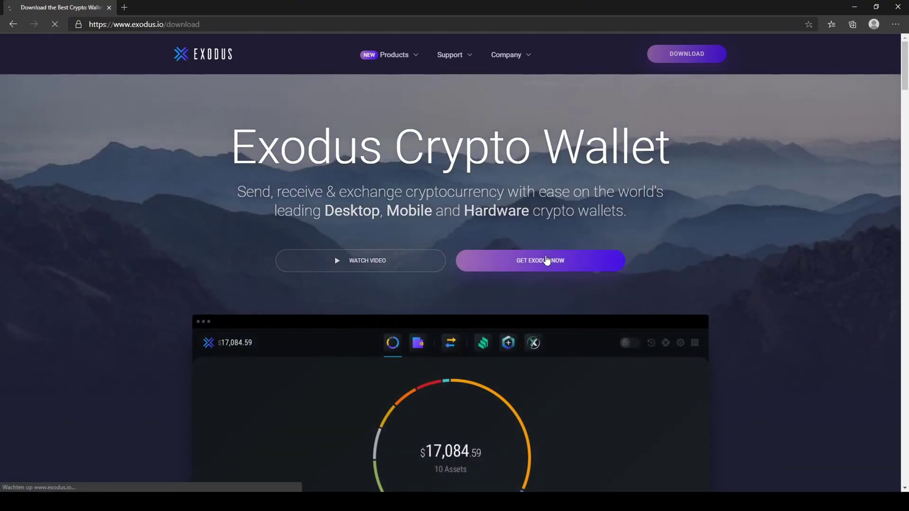
- Start the Windows app download of Exodus 20.9.11 from the Exodus download page
left_click(546, 260)
scroll(483, 263, "down", 2)
left_click(265, 343)
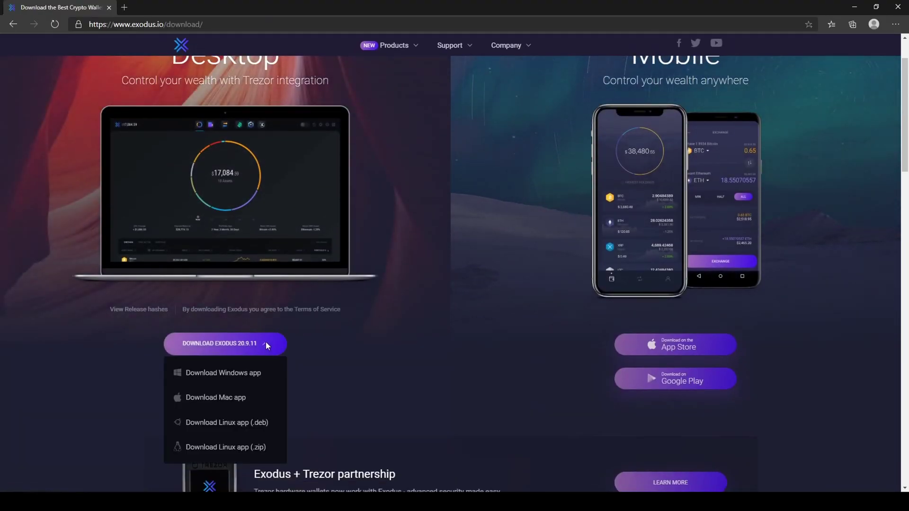
left_click(262, 374)
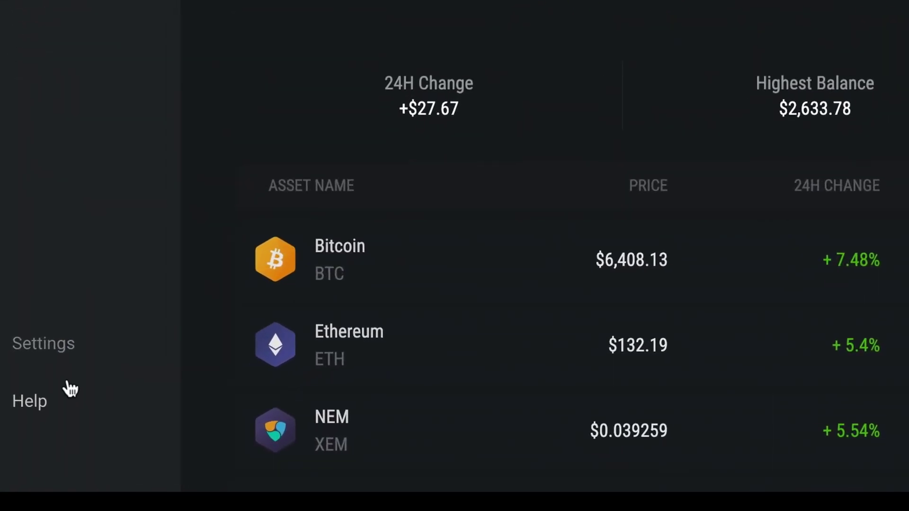
- Switch on Enable Apps in the Apps tab of Exodus settings
left_click(80, 347)
left_click(188, 34)
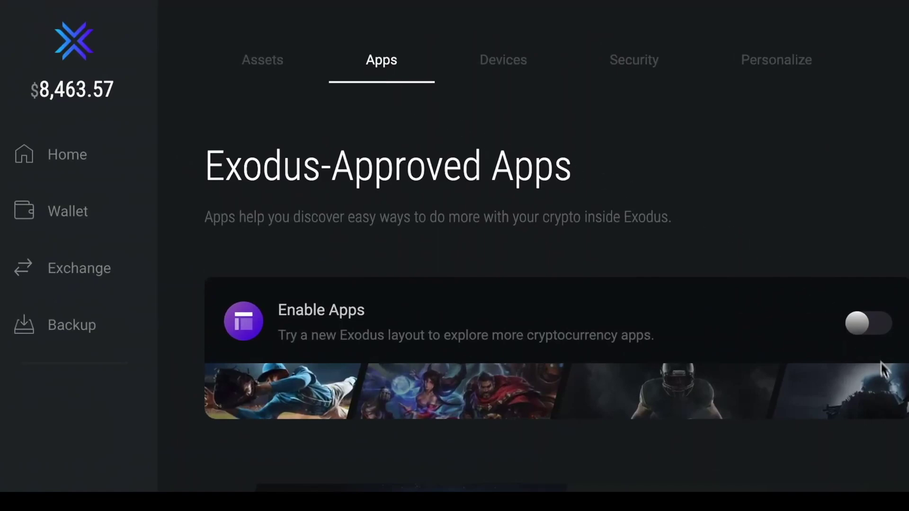
left_click(862, 332)
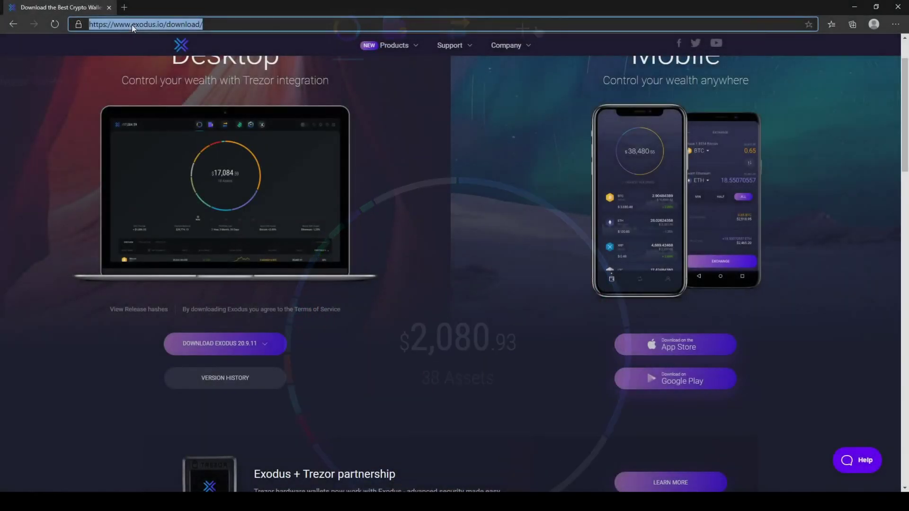
- Load nanopool.org, then save nanominer-windows-1.10.1.zip from the nanominer v1.10.1 GitHub release
type("nanopool.org")
key("Return")
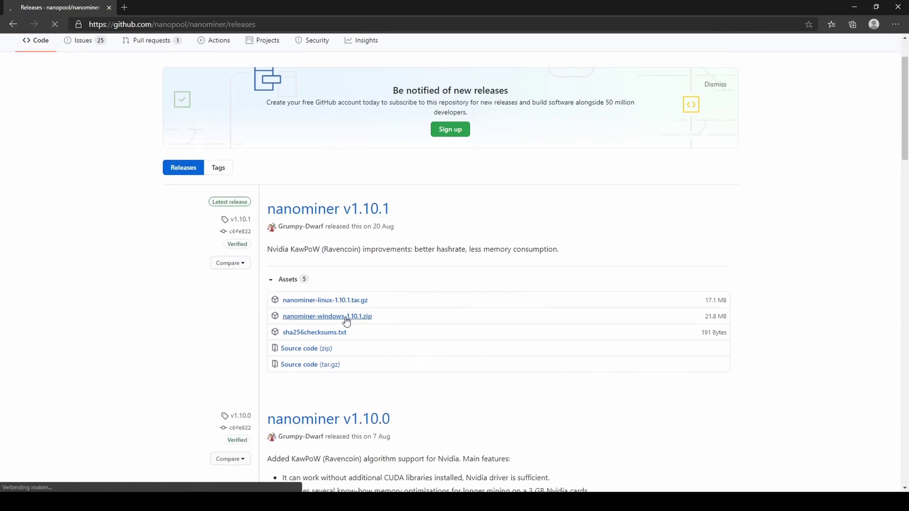
left_click(345, 317)
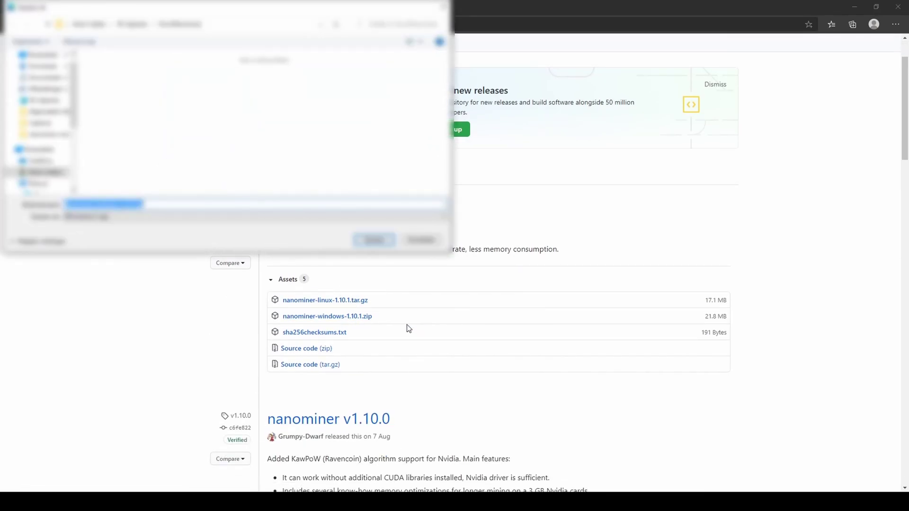
left_click(373, 240)
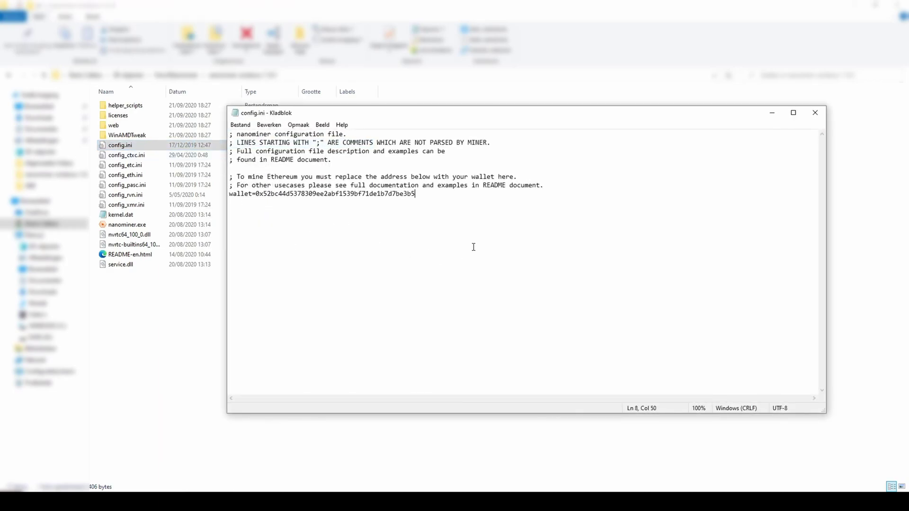
- Replace config.ini's old contents with an [Ethash] header and a 'wallet =' line
key("shift+Up")
key("shift+Up")
key("shift+Up")
key("shift+Up")
key("shift+Up")
key("shift+Up")
key("shift+Up")
key("shift+Home")
key("Delete")
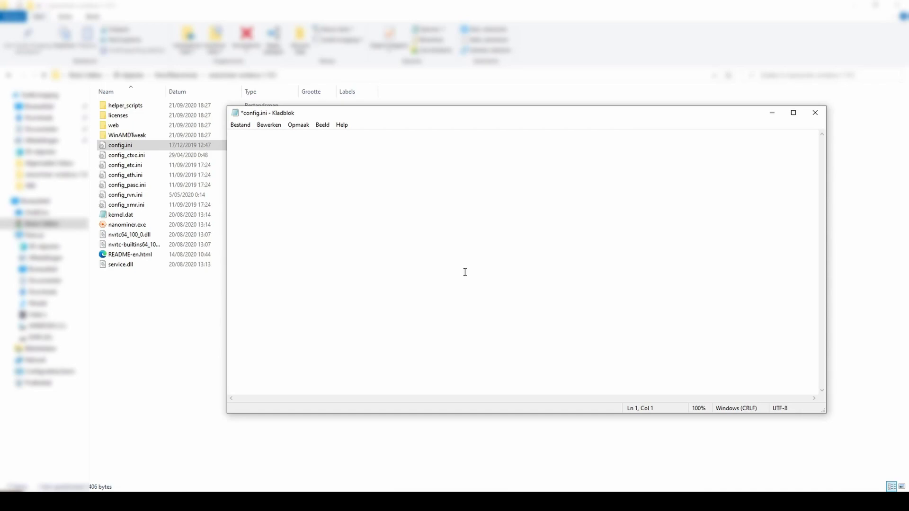
type("[Ethash]")
key("super+v")
left_click(294, 210)
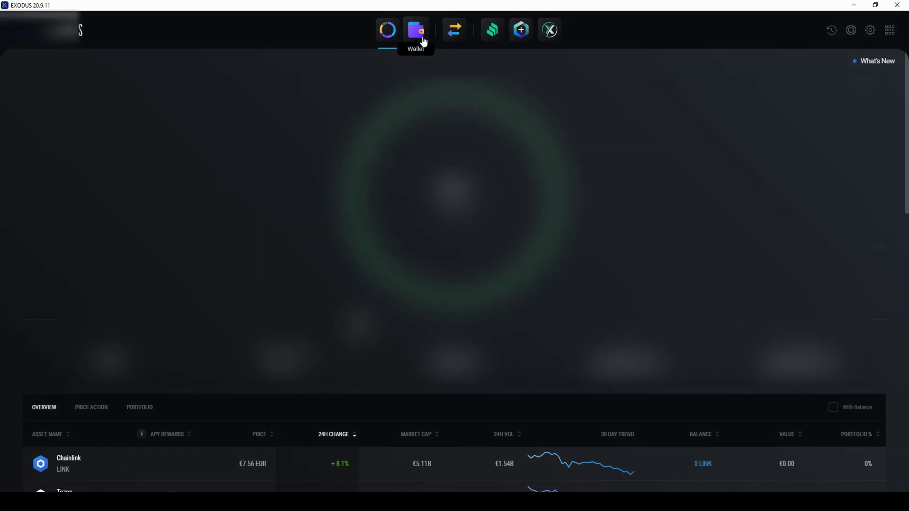
- Copy the Ethereum receive address from the Exodus wallet
left_click(422, 41)
scroll(52, 95, "down", 5)
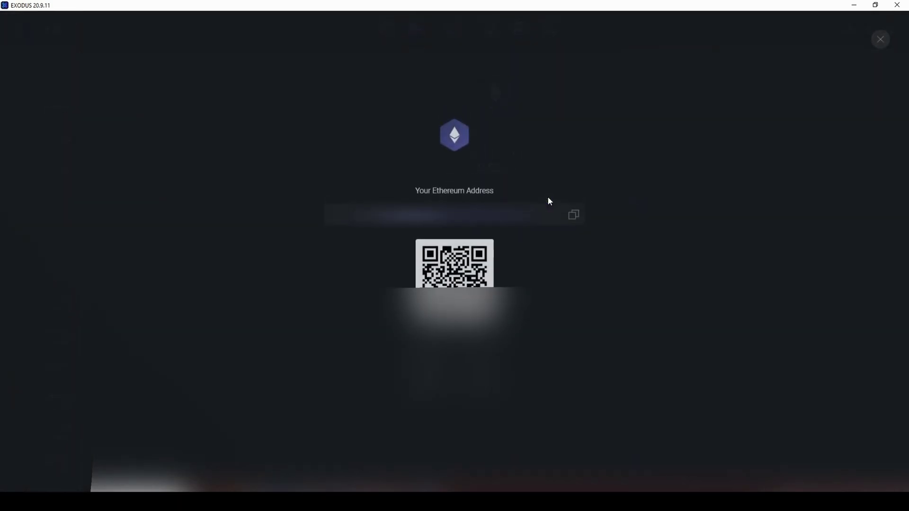
left_click(568, 223)
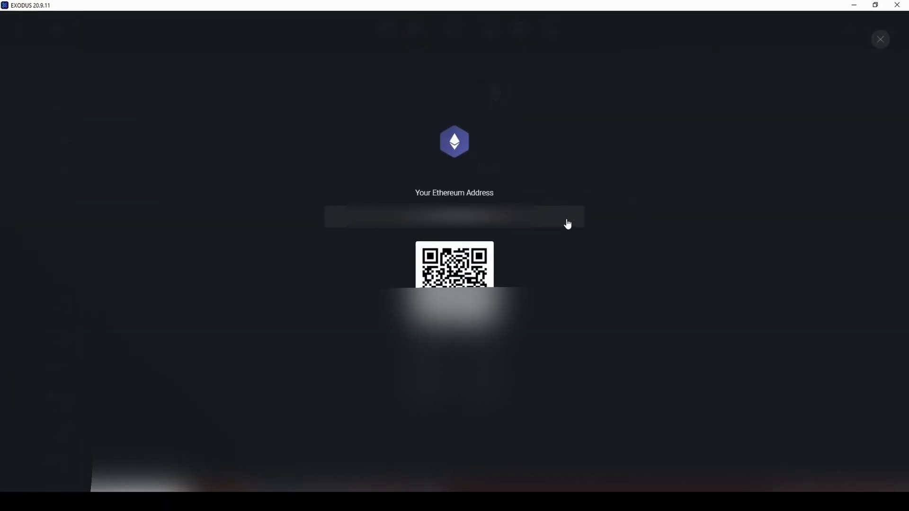
- Paste the Ethereum address after 'wallet =' in config.ini and remove the empty line
key("alt+Tab")
key("ctrl+v")
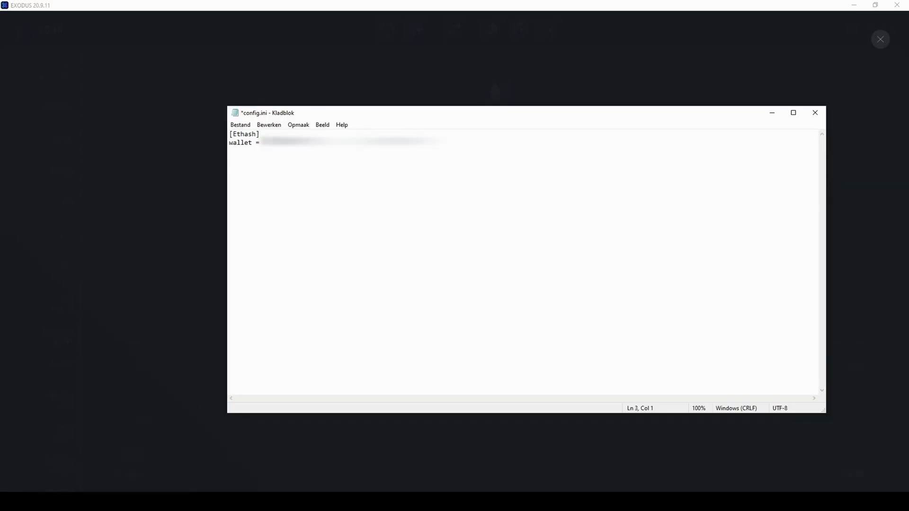
key("BackSpace")
- Add the coin=ETH and rigName = rigOmen lines from clipboard history
key("super+v")
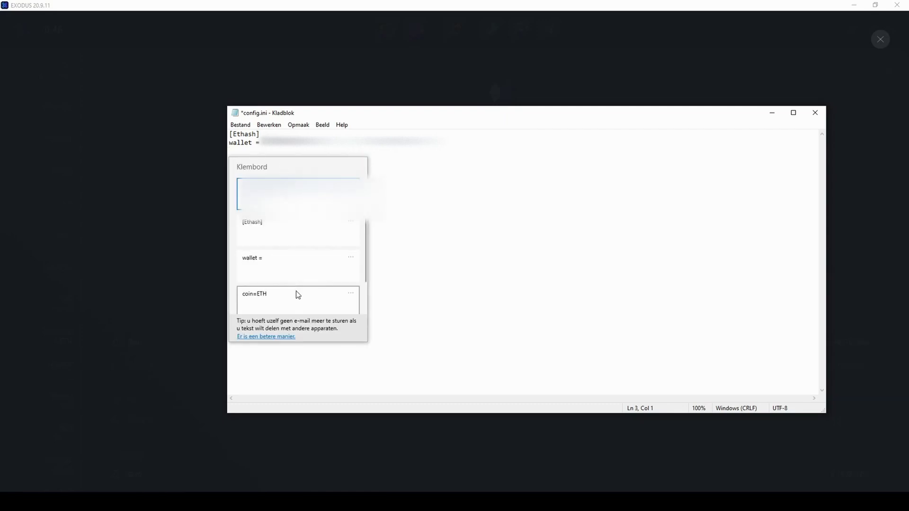
left_click(298, 294)
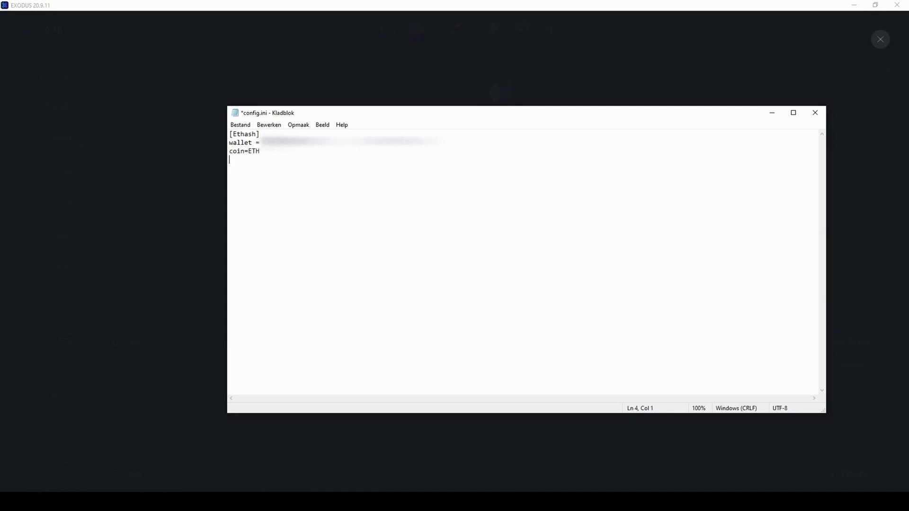
key("super+v")
scroll(300, 229, "down", 2)
left_click(312, 277)
- Add the email and autoUpdate=true lines, then save config.ini
key("super+v")
scroll(311, 277, "down", 2)
left_click(308, 306)
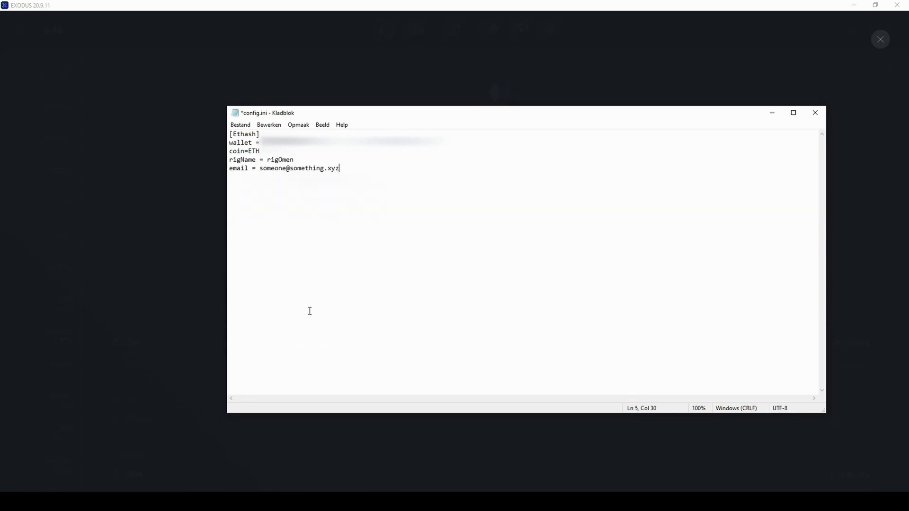
key("Return")
key("super+v")
scroll(308, 314, "down", 2)
left_click(297, 340)
key("ctrl+s")
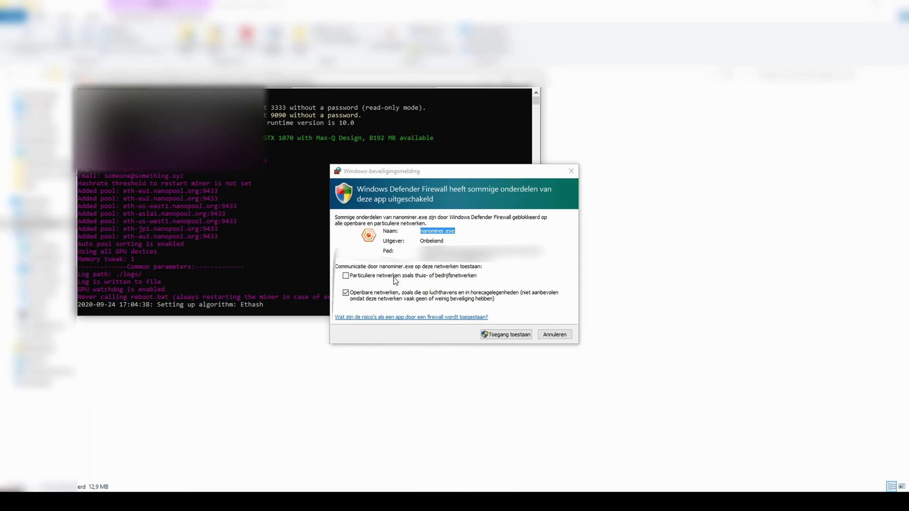
- Allow nanominer through the Windows firewall, including private networks
left_click(393, 277)
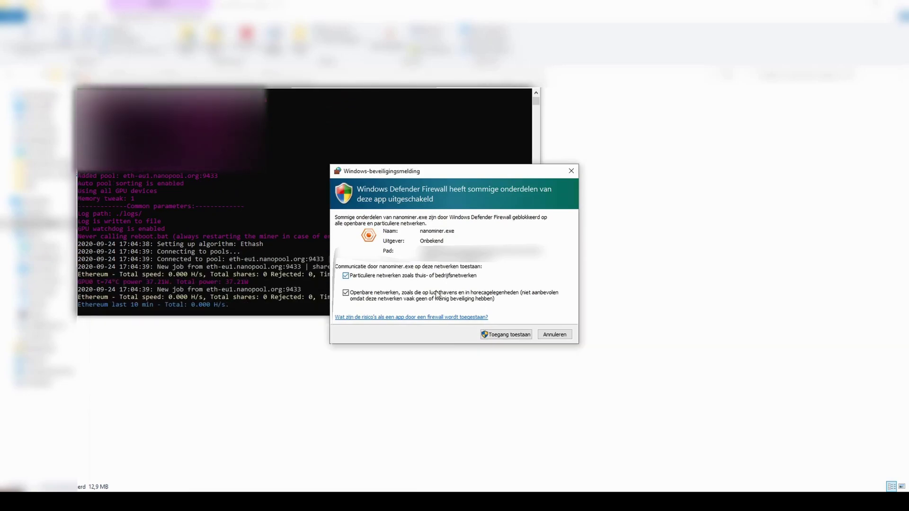
left_click(495, 336)
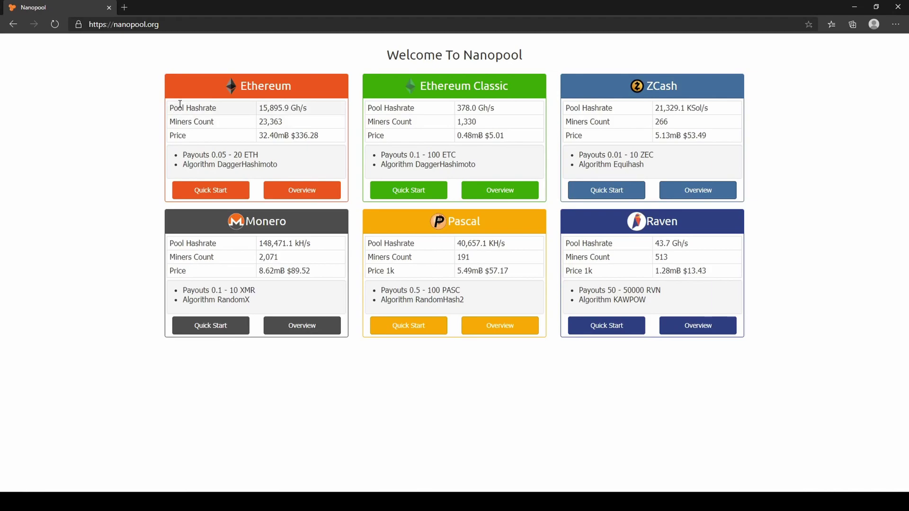
- Search Nanopool's Ethereum pool for the copied Exodus wallet address
left_click(235, 89)
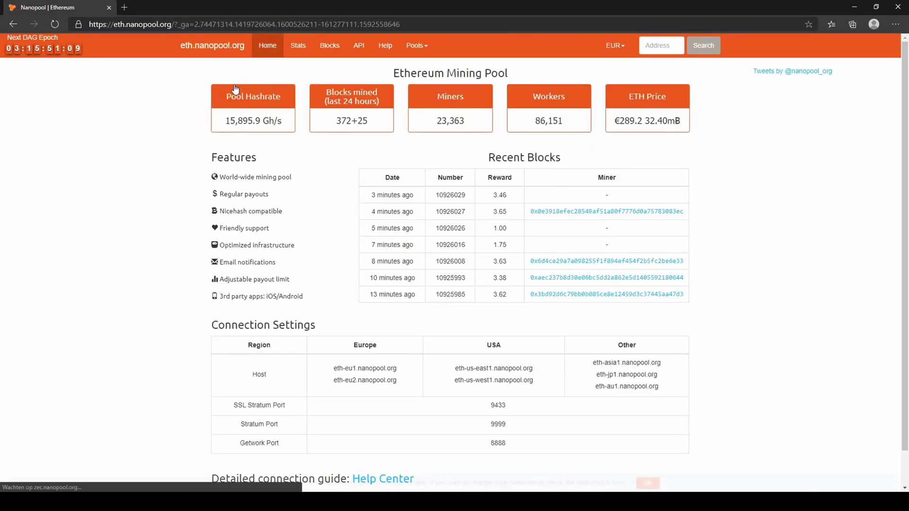
left_click(656, 41)
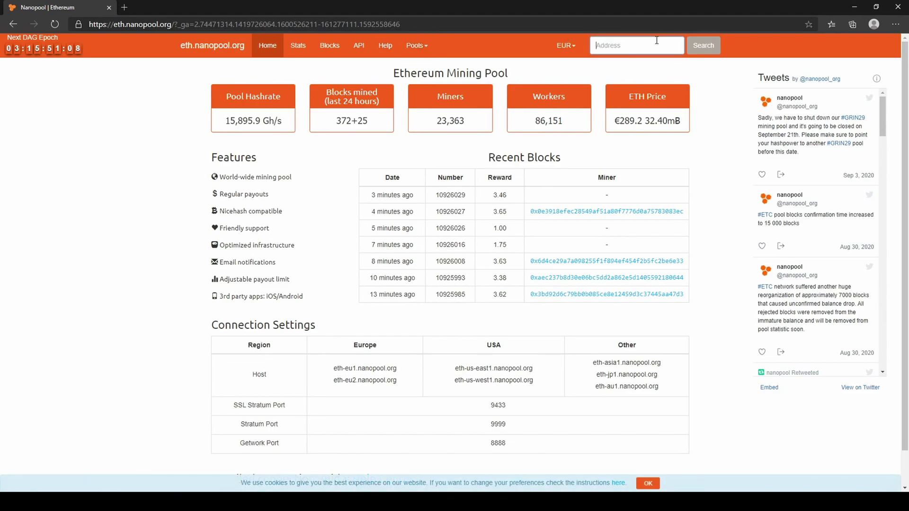
key("super+v")
left_click(650, 88)
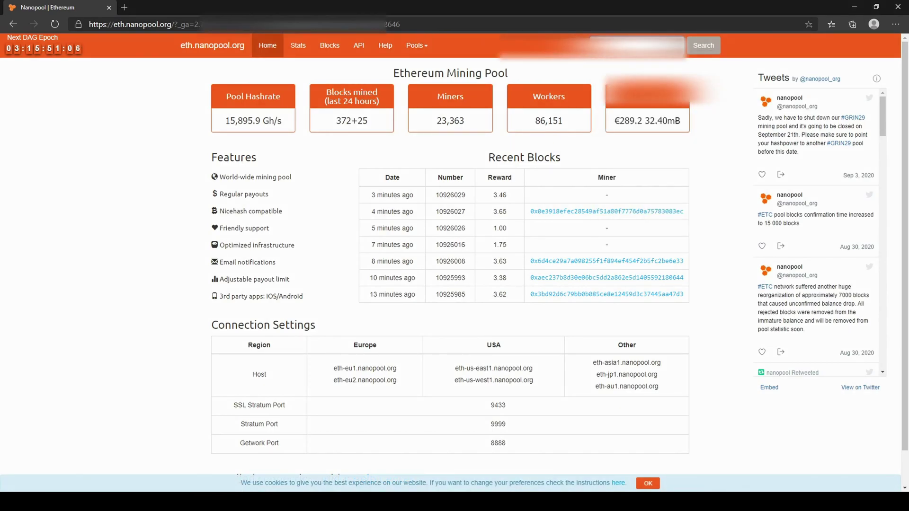
left_click(696, 49)
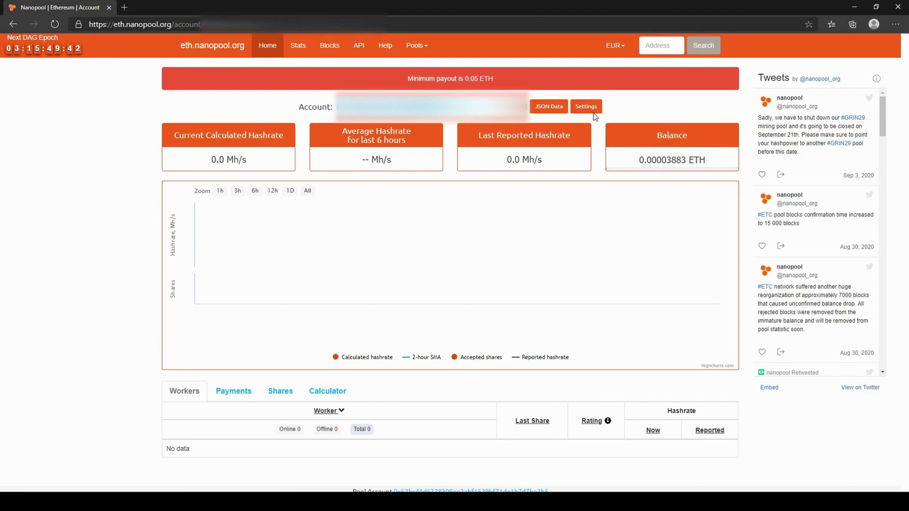
- Enter the worker e-mail and a 0.05 minimum payout in User Settings and apply
left_click(587, 107)
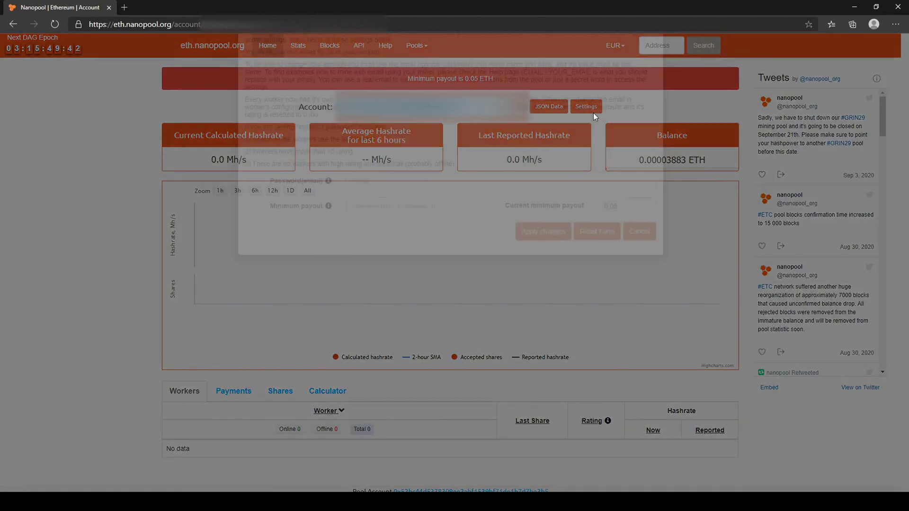
type("someone@something.xyz")
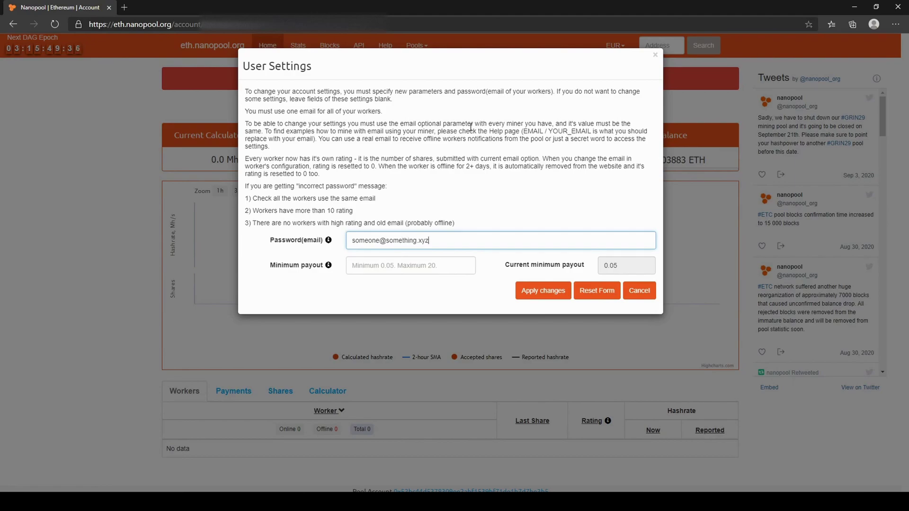
left_click(378, 265)
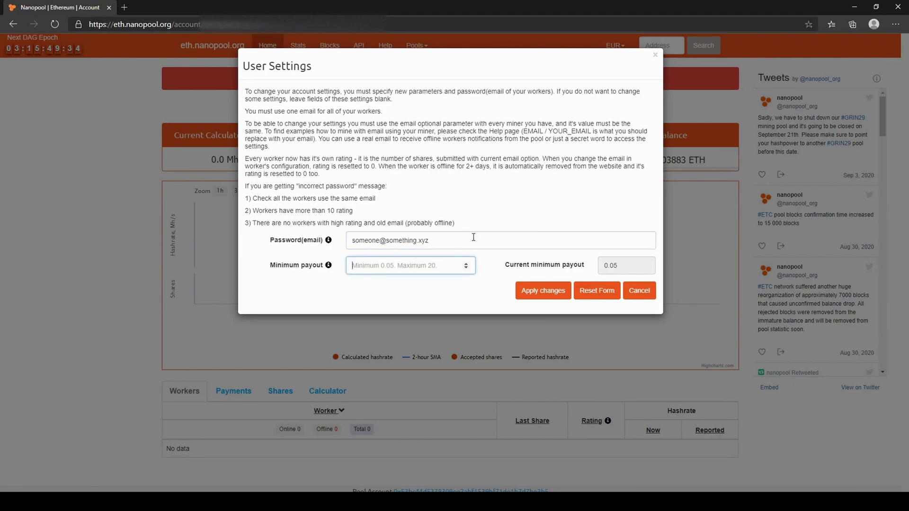
type("0.05")
left_click(531, 291)
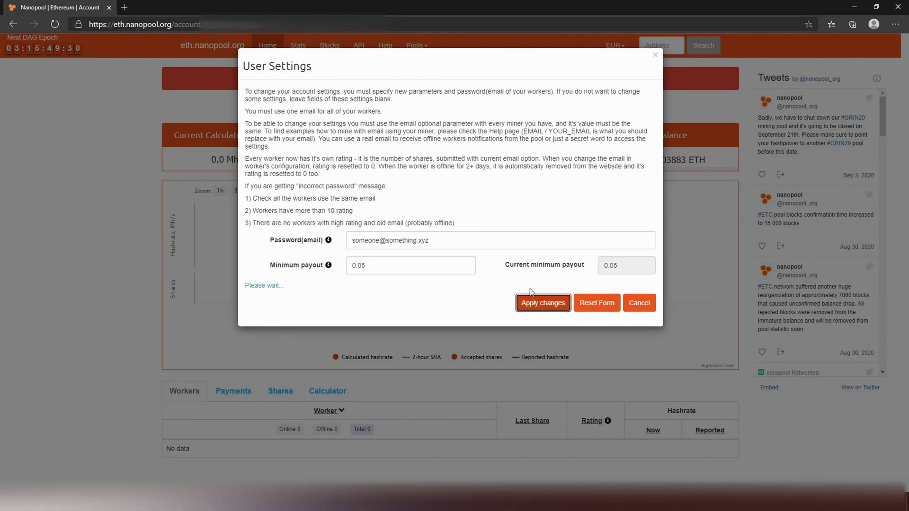